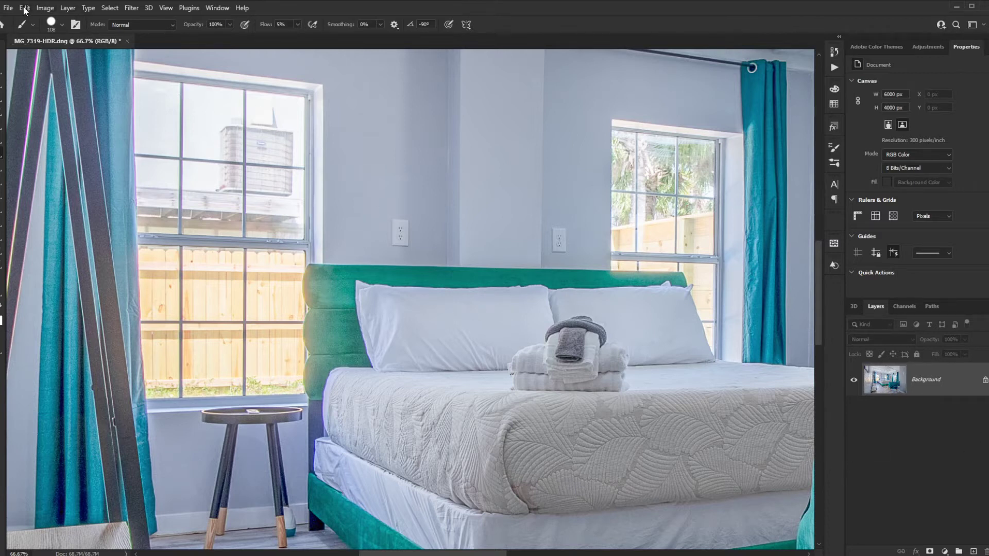
Duplicate the Background layer twice.
{"action": "left_click", "coordinate": [45, 8]}
{"action": "mouse_move", "coordinate": [68, 21]}
{"action": "key", "text": "ctrl+j"}
{"action": "key", "text": "ctrl+j"}
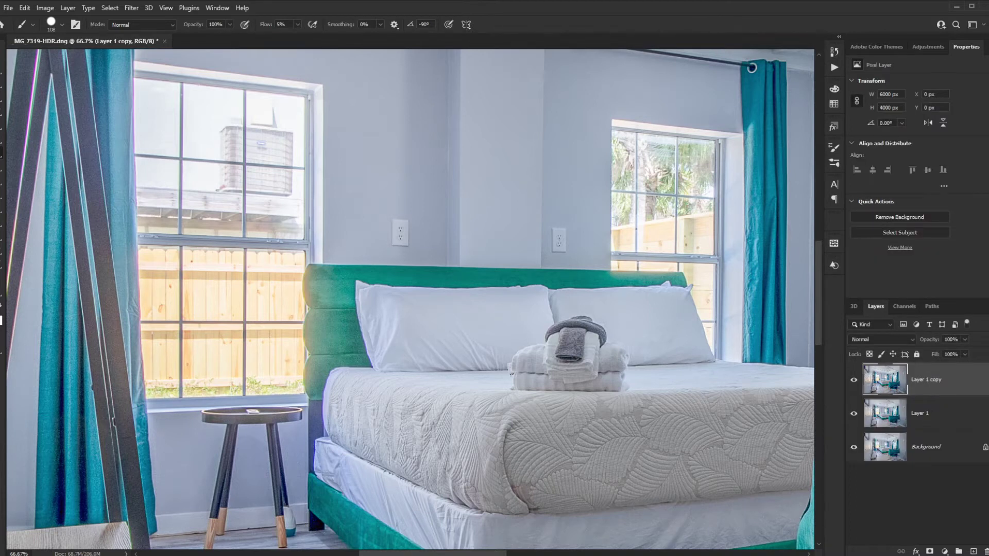
Rename the lower duplicate layer Color and the upper one Detail.
{"action": "left_click", "coordinate": [927, 418]}
{"action": "double_click", "coordinate": [919, 413]}
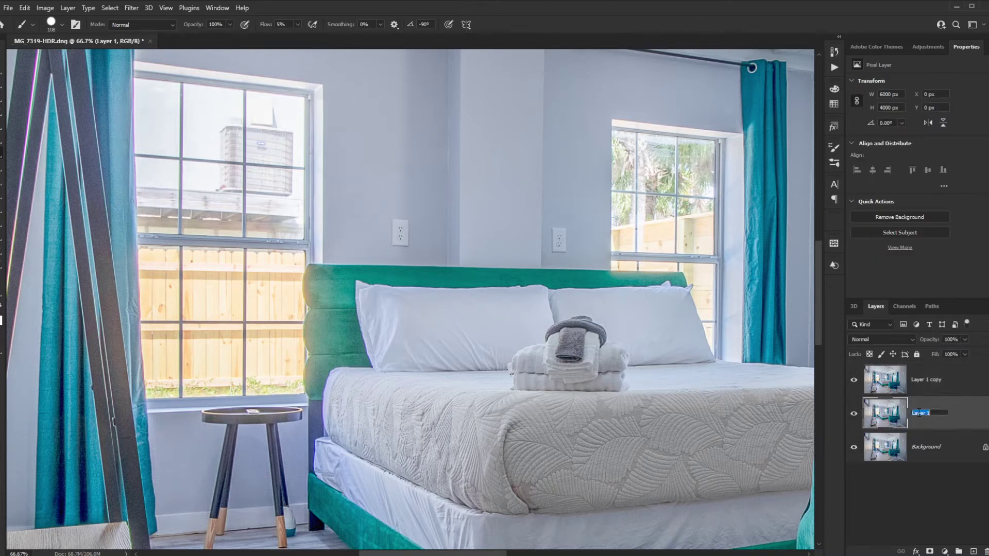
{"action": "type", "text": "Color"}
{"action": "double_click", "coordinate": [927, 380]}
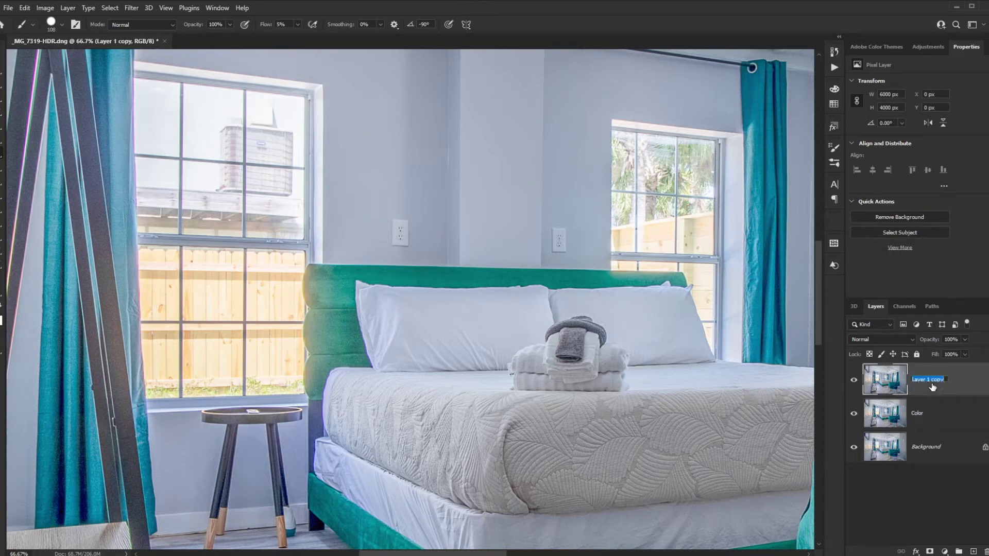
{"action": "type", "text": "Detail"}
{"action": "left_click", "coordinate": [983, 394]}
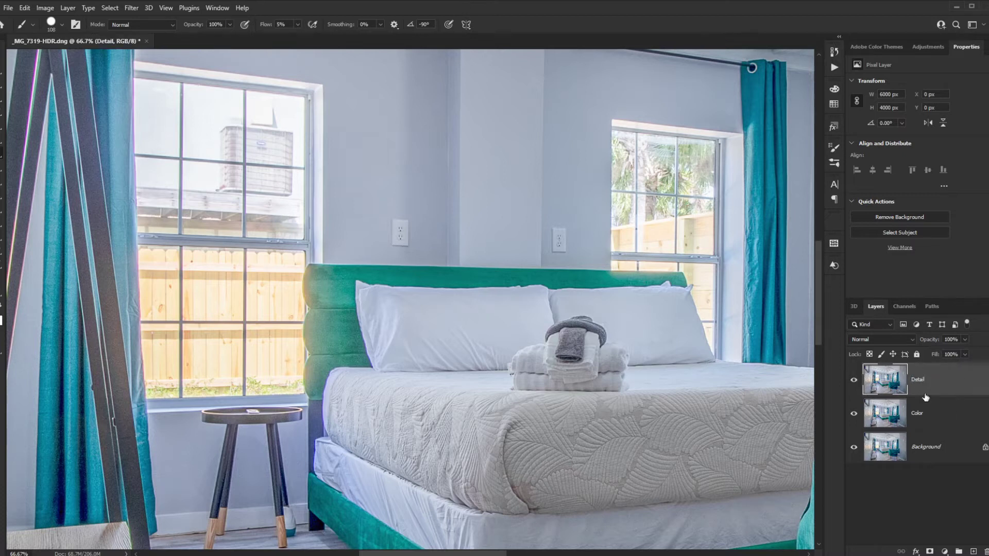
Hide the Detail layer and apply a Gaussian Blur with a 20.8 pixel radius to the Color layer.
{"action": "left_click", "coordinate": [854, 380]}
{"action": "left_click", "coordinate": [948, 418]}
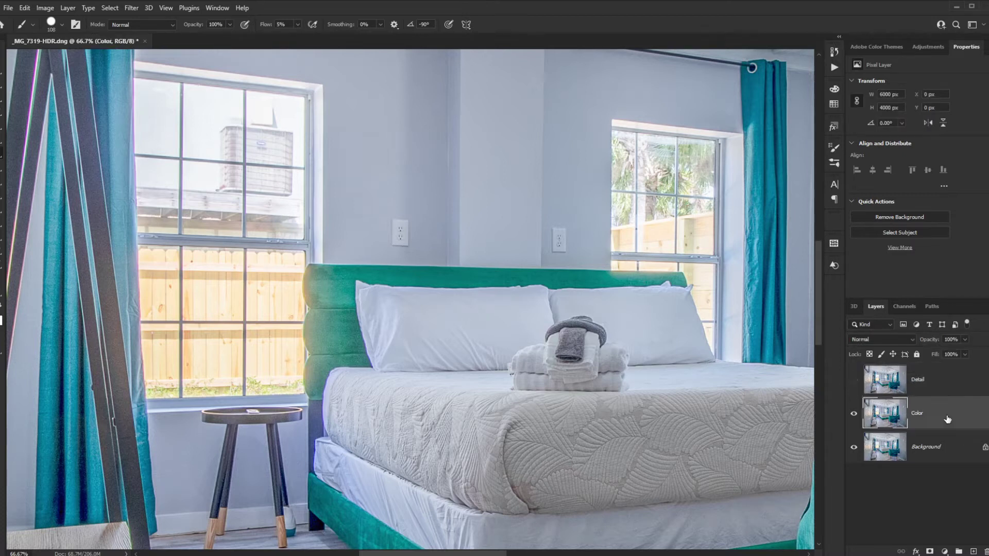
{"action": "left_click", "coordinate": [134, 10]}
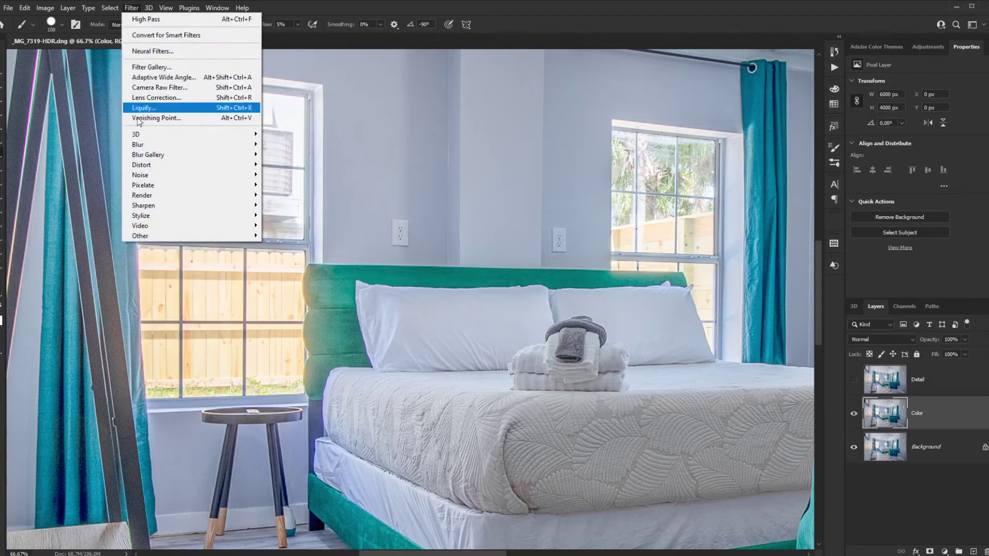
{"action": "mouse_move", "coordinate": [206, 144]}
{"action": "left_click", "coordinate": [286, 185]}
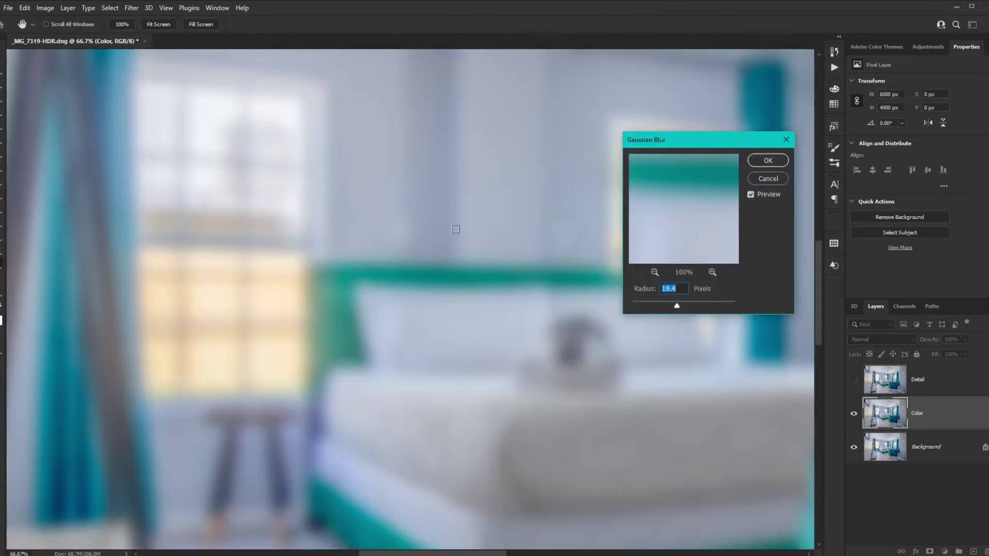
{"action": "key", "text": "ctrl+minus"}
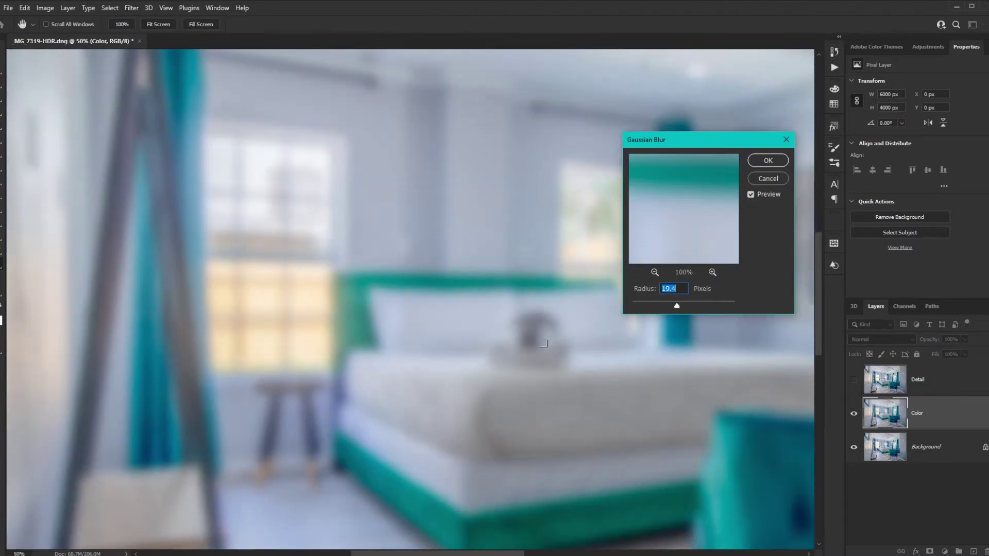
{"action": "left_click_drag", "start_coordinate": [530, 393], "coordinate": [364, 232]}
{"action": "left_click_drag", "start_coordinate": [675, 303], "coordinate": [660, 303]}
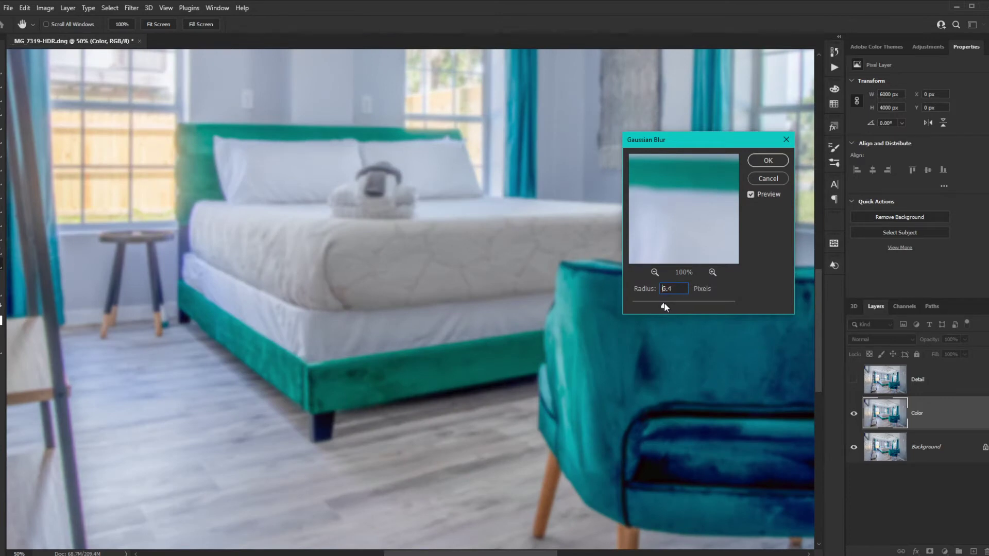
{"action": "left_click_drag", "start_coordinate": [667, 305], "coordinate": [677, 305]}
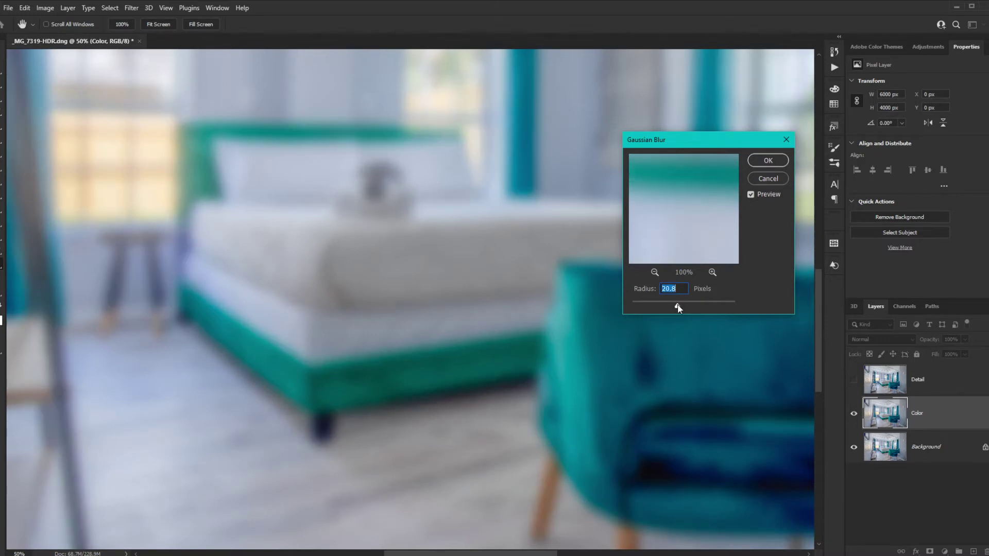
{"action": "left_click", "coordinate": [769, 160]}
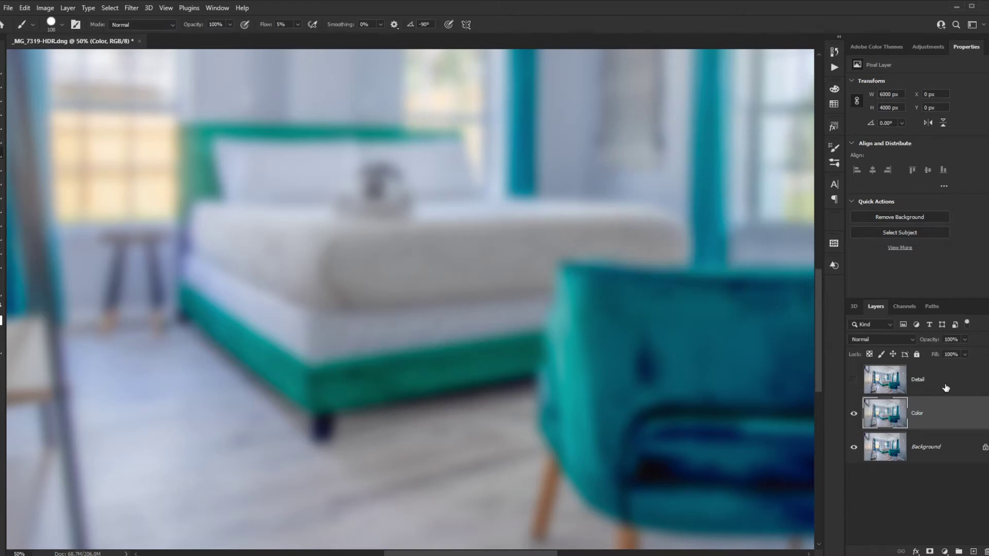
Show the Detail layer and use Apply Image on it with the Color layer as source, Subtract blending, scale 2 and offset 128.
{"action": "left_click", "coordinate": [853, 383]}
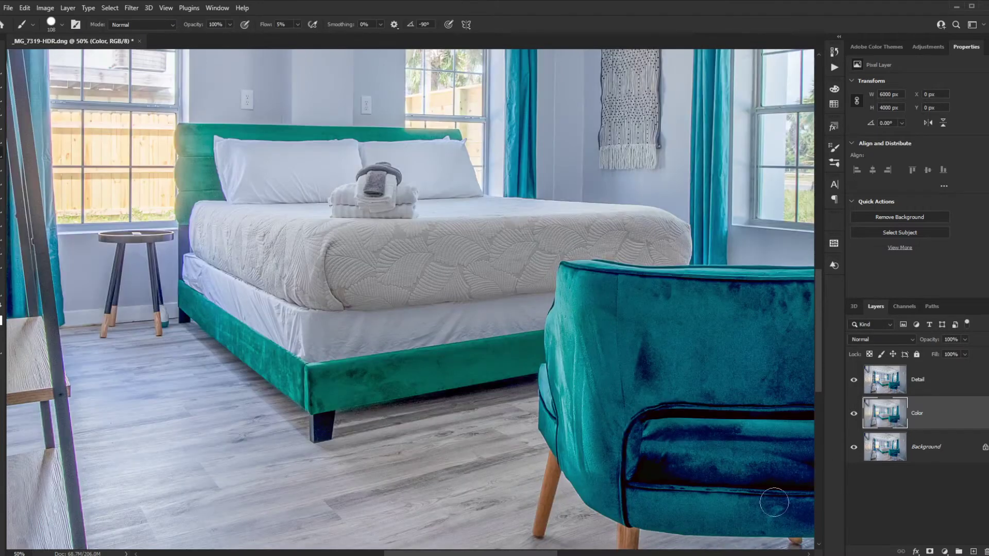
{"action": "left_click", "coordinate": [930, 386]}
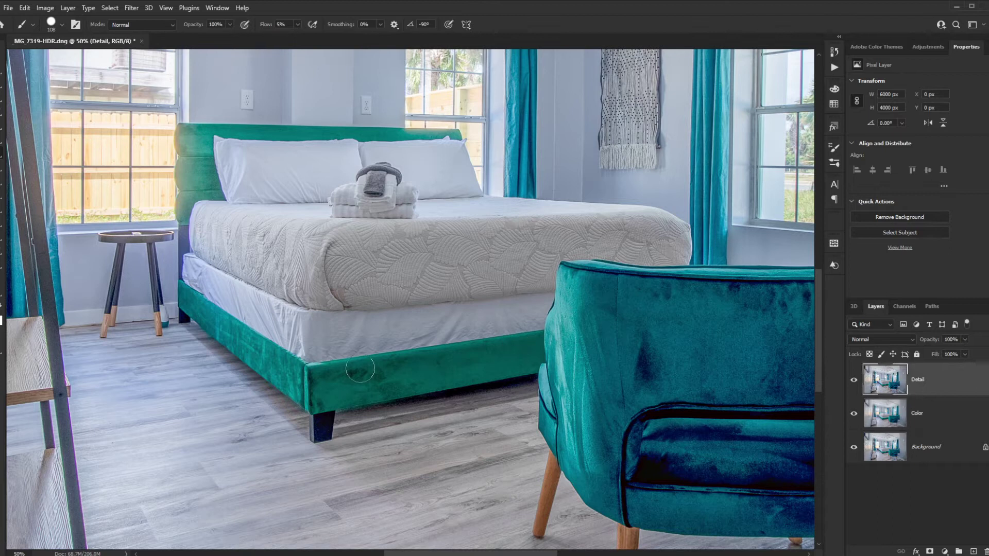
{"action": "left_click", "coordinate": [46, 8]}
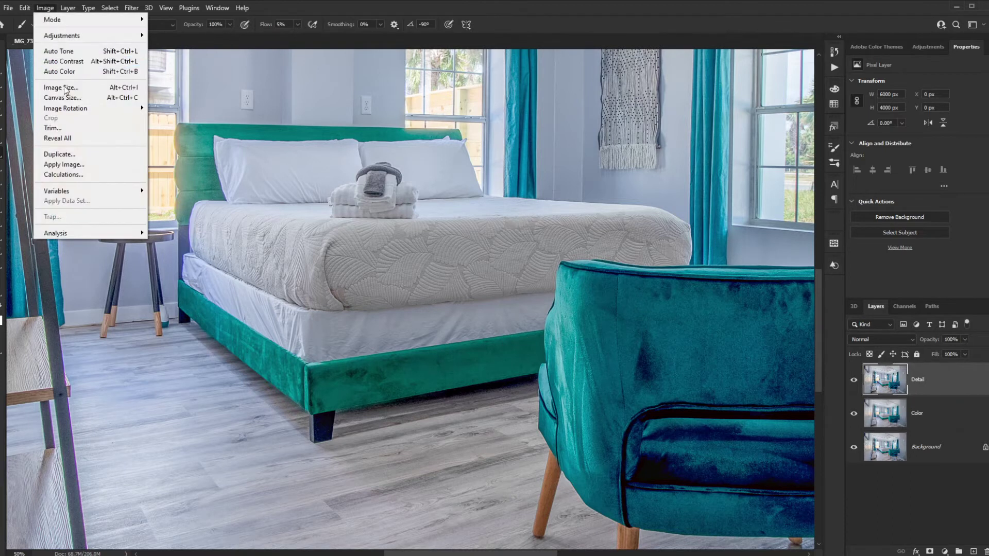
{"action": "left_click", "coordinate": [95, 164]}
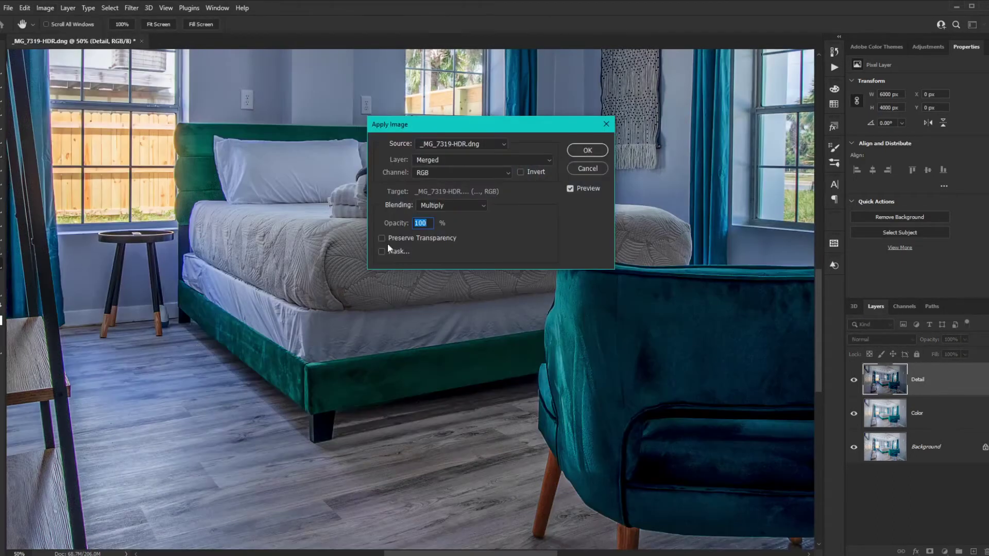
{"action": "left_click", "coordinate": [492, 161]}
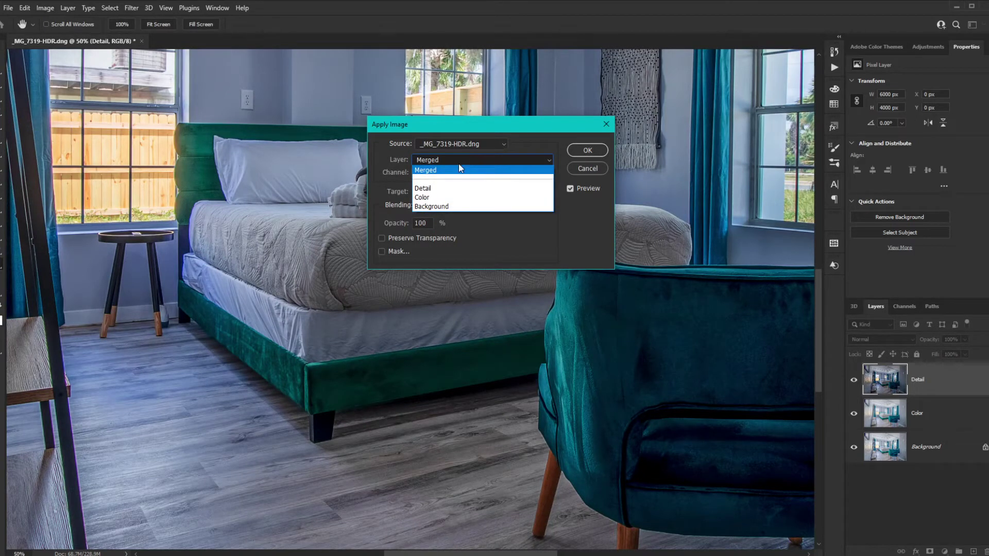
{"action": "left_click", "coordinate": [428, 198]}
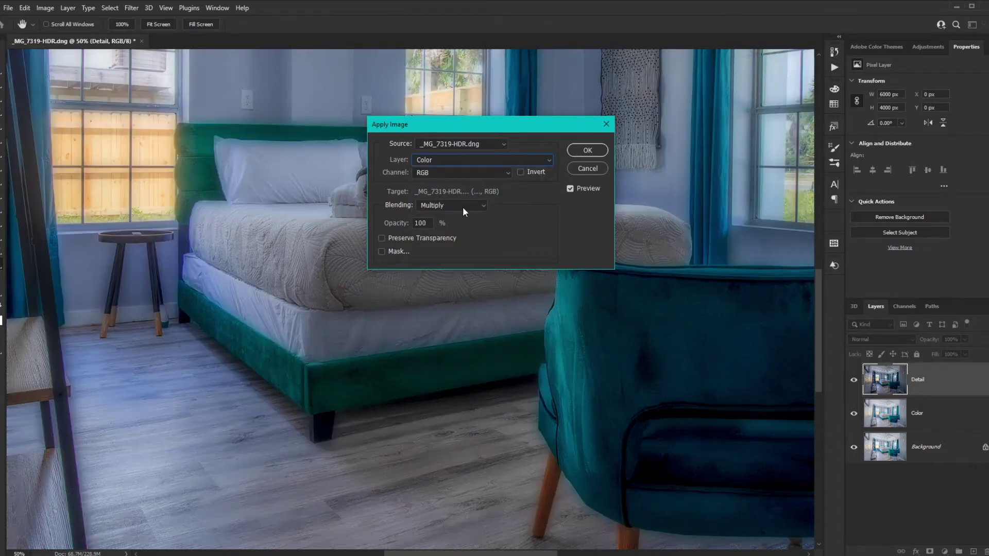
{"action": "left_click", "coordinate": [465, 206]}
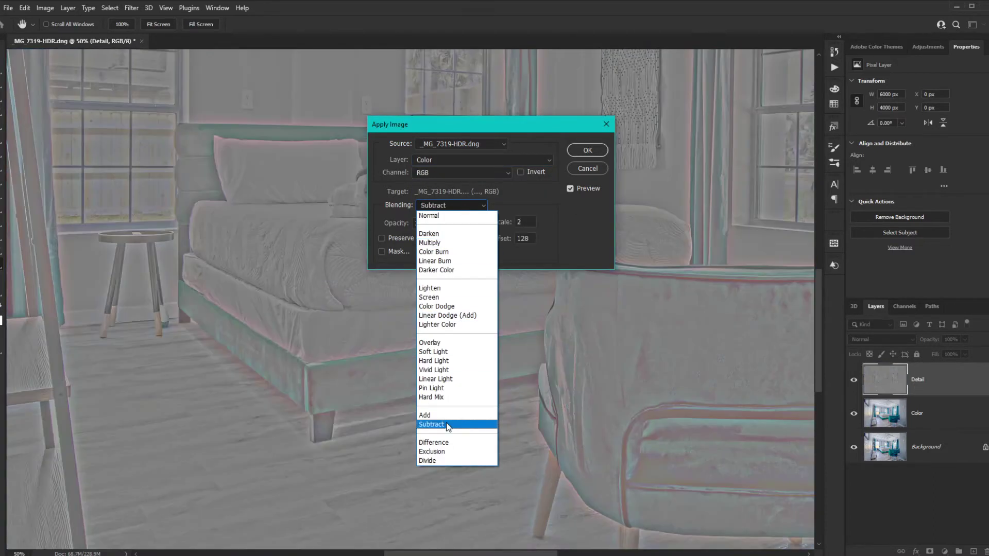
{"action": "left_click", "coordinate": [446, 422]}
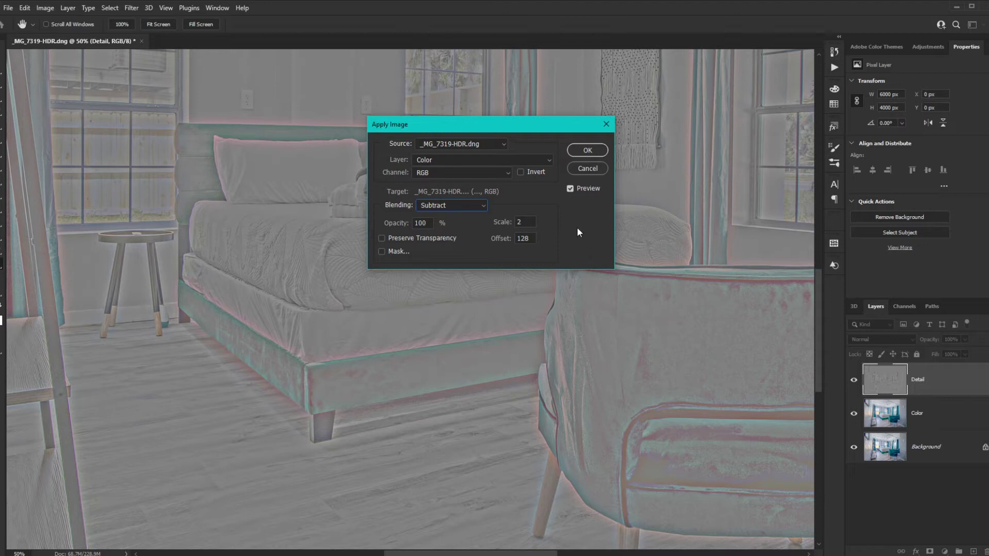
{"action": "left_click", "coordinate": [587, 150]}
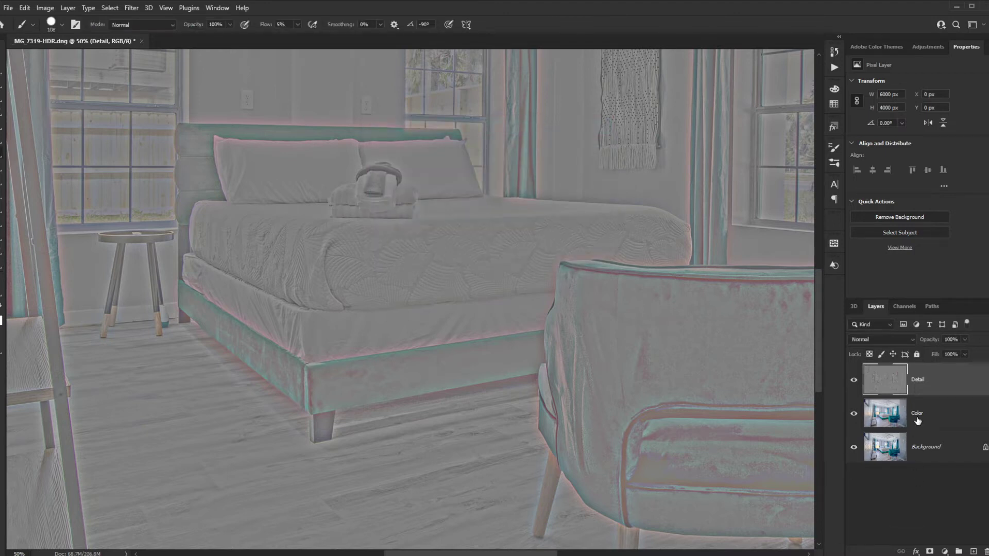
Set the Detail layer's blend mode to Linear Light and hide the Background layer.
{"action": "left_click", "coordinate": [883, 339]}
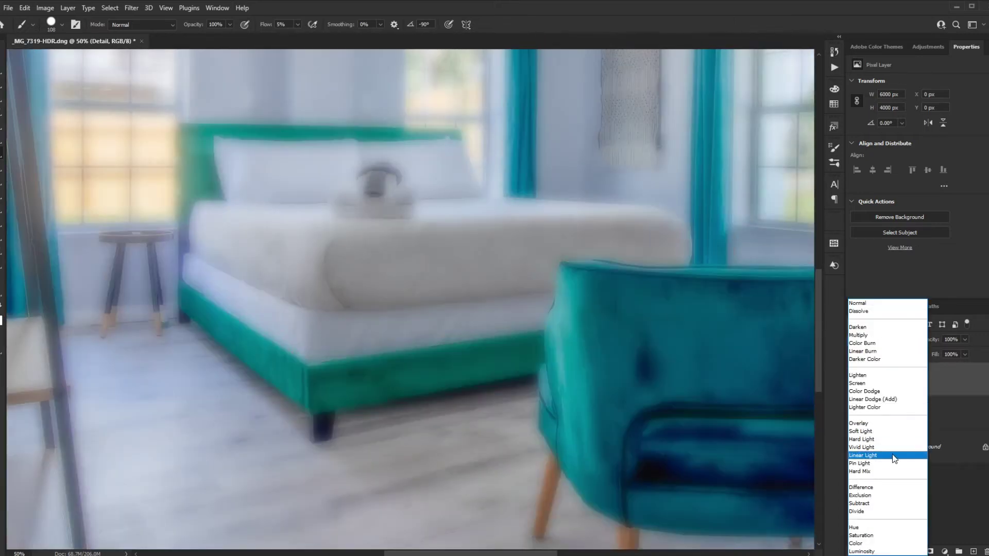
{"action": "left_click", "coordinate": [893, 455]}
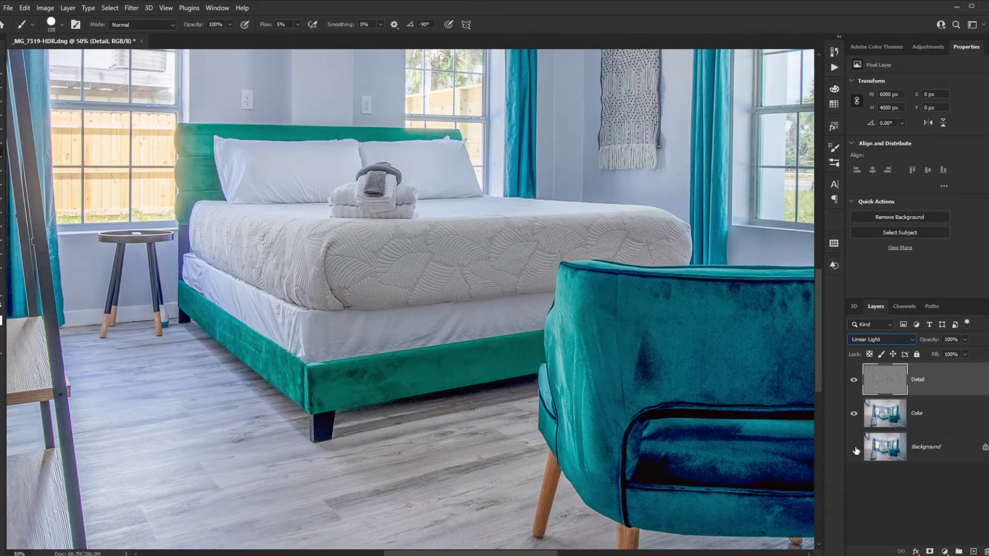
{"action": "key", "text": "ctrl+0"}
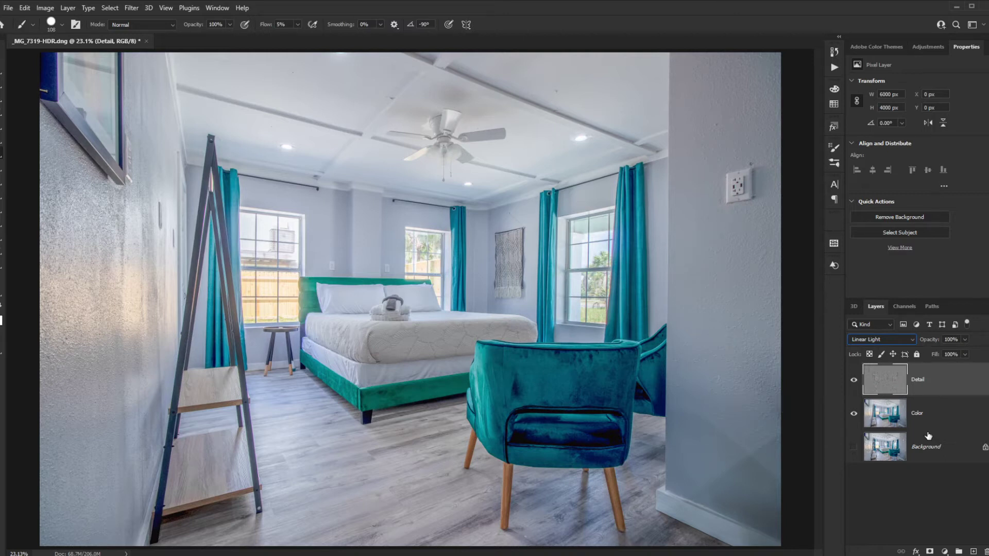
Create a new empty layer and place it between the Detail and Color layers.
{"action": "key", "text": "ctrl+plus"}
{"action": "key", "text": "ctrl+plus"}
{"action": "key", "text": "ctrl+plus"}
{"action": "key", "text": "ctrl+plus"}
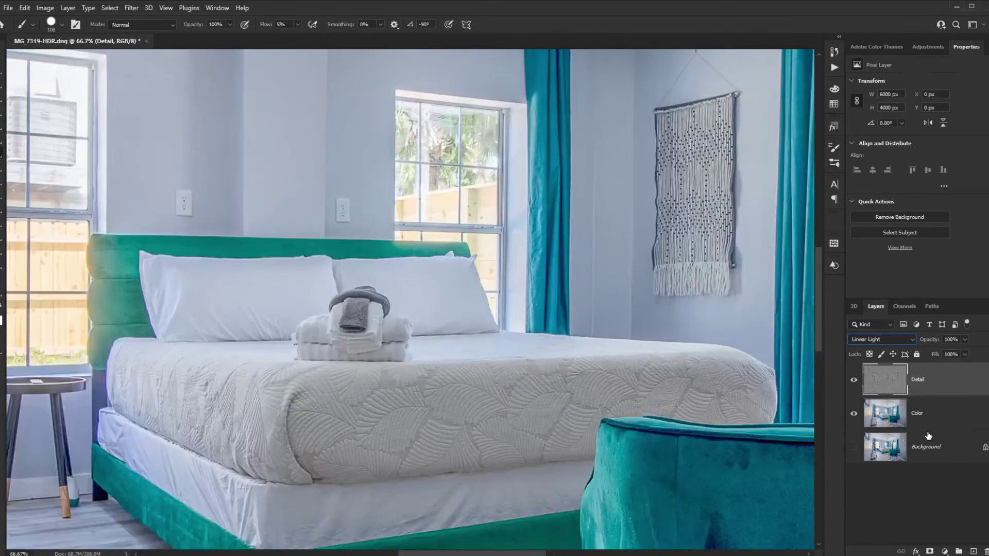
{"action": "left_click_drag", "start_coordinate": [280, 278], "coordinate": [562, 269]}
{"action": "key", "text": "ctrl+plus"}
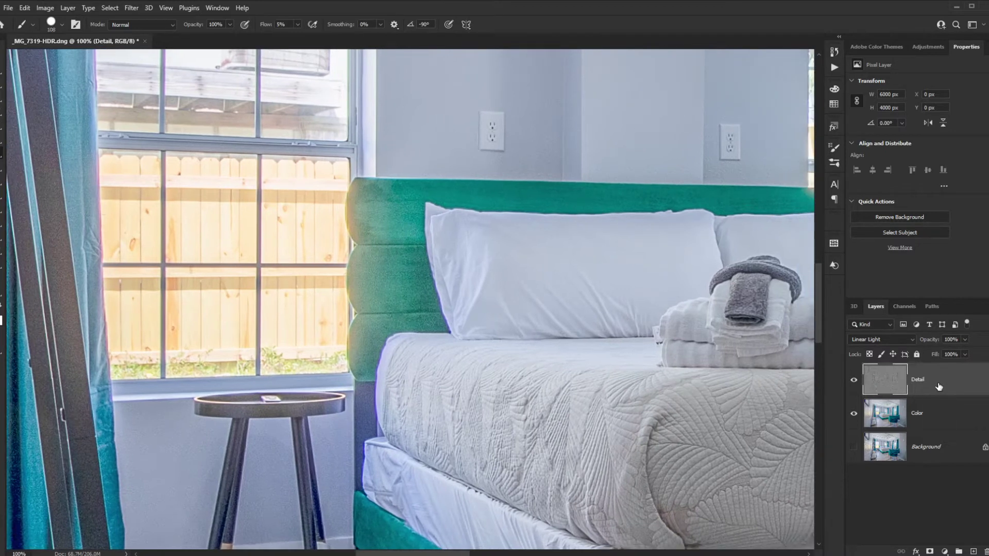
{"action": "left_click", "coordinate": [972, 551]}
{"action": "left_click_drag", "start_coordinate": [930, 385], "coordinate": [930, 415]}
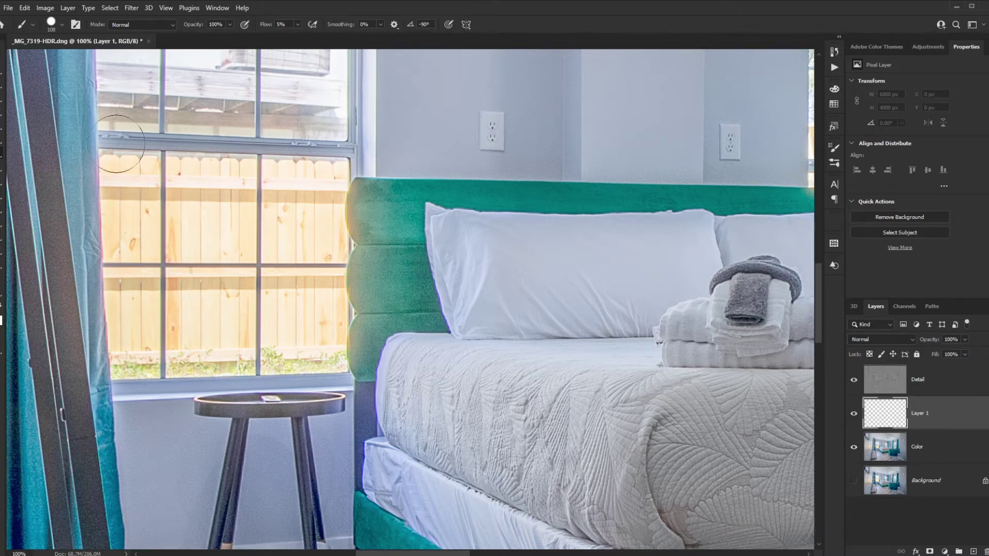
Prepare a soft brush of 78 px at 5% flow and sample the green of the headboard.
{"action": "left_click", "coordinate": [265, 27]}
{"action": "key", "text": "Return"}
{"action": "left_click", "coordinate": [420, 194], "text": "alt"}
{"action": "mouse_move", "coordinate": [389, 217]}
{"action": "left_mouse_down"}
{"action": "mouse_move", "coordinate": [387, 231]}
{"action": "mouse_move", "coordinate": [375, 148]}
{"action": "left_mouse_up"}
{"action": "left_click_drag", "start_coordinate": [374, 147], "coordinate": [375, 147]}
{"action": "left_click_drag", "start_coordinate": [392, 215], "coordinate": [397, 227]}
Rename the new empty layer Work Layer and keep it selected for painting.
{"action": "double_click", "coordinate": [916, 414]}
{"action": "type", "text": "Work"}
{"action": "left_click", "coordinate": [928, 384]}
{"action": "left_click", "coordinate": [929, 419]}
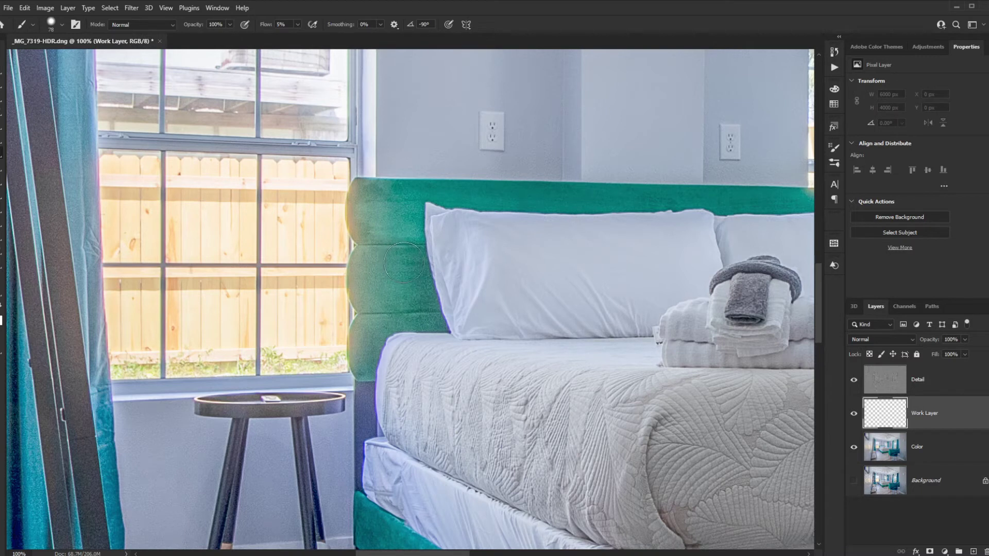
Paint the sampled green over the washed-out padded sections at the headboard's left end, reducing the brush size for the lowest one.
{"action": "mouse_move", "coordinate": [387, 264]}
{"action": "left_mouse_down"}
{"action": "mouse_move", "coordinate": [369, 291]}
{"action": "mouse_move", "coordinate": [375, 306]}
{"action": "mouse_move", "coordinate": [382, 253]}
{"action": "mouse_move", "coordinate": [369, 280]}
{"action": "mouse_move", "coordinate": [403, 297]}
{"action": "mouse_move", "coordinate": [398, 262]}
{"action": "mouse_move", "coordinate": [419, 306]}
{"action": "mouse_move", "coordinate": [403, 245]}
{"action": "left_mouse_up"}
{"action": "mouse_move", "coordinate": [400, 203]}
{"action": "left_mouse_down"}
{"action": "mouse_move", "coordinate": [367, 201]}
{"action": "mouse_move", "coordinate": [378, 236]}
{"action": "mouse_move", "coordinate": [367, 225]}
{"action": "mouse_move", "coordinate": [381, 227]}
{"action": "mouse_move", "coordinate": [383, 205]}
{"action": "left_mouse_up"}
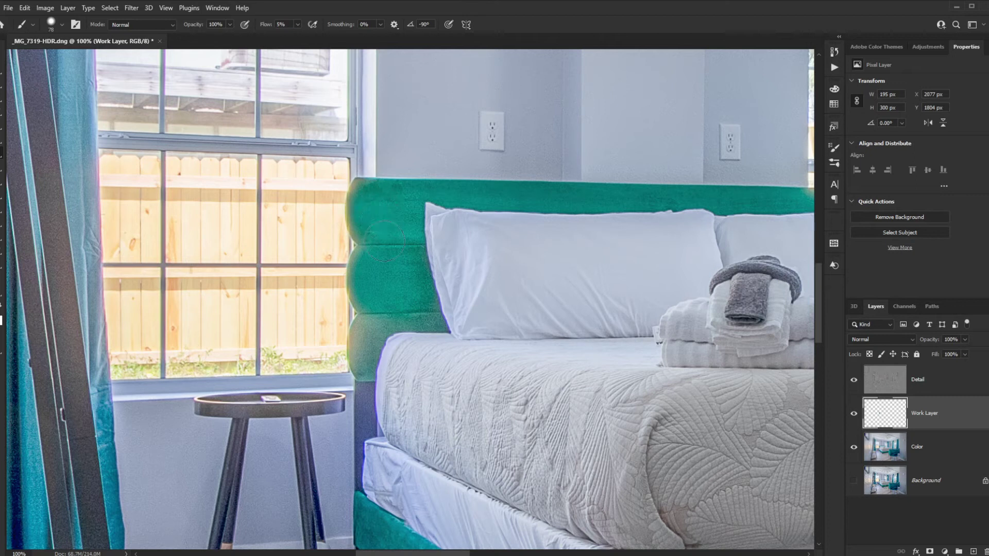
{"action": "mouse_move", "coordinate": [399, 301]}
{"action": "left_mouse_down"}
{"action": "mouse_move", "coordinate": [387, 304]}
{"action": "mouse_move", "coordinate": [392, 322]}
{"action": "mouse_move", "coordinate": [360, 344]}
{"action": "left_mouse_up"}
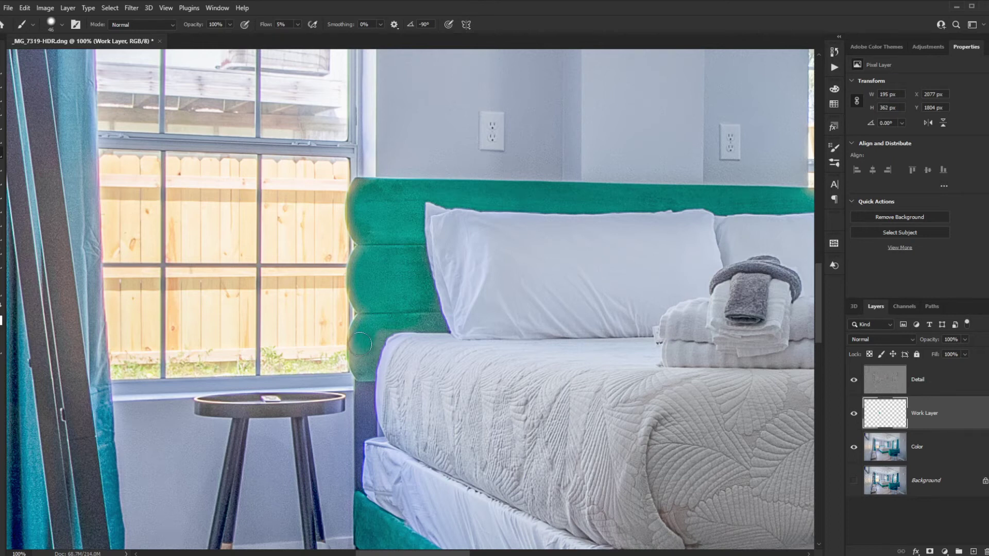
{"action": "scroll", "coordinate": [360, 344], "scroll_direction": "down", "scroll_amount": 1}
{"action": "mouse_move", "coordinate": [363, 355]}
{"action": "left_mouse_down"}
{"action": "mouse_move", "coordinate": [355, 332]}
{"action": "mouse_move", "coordinate": [369, 358]}
{"action": "mouse_move", "coordinate": [380, 325]}
{"action": "left_mouse_up"}
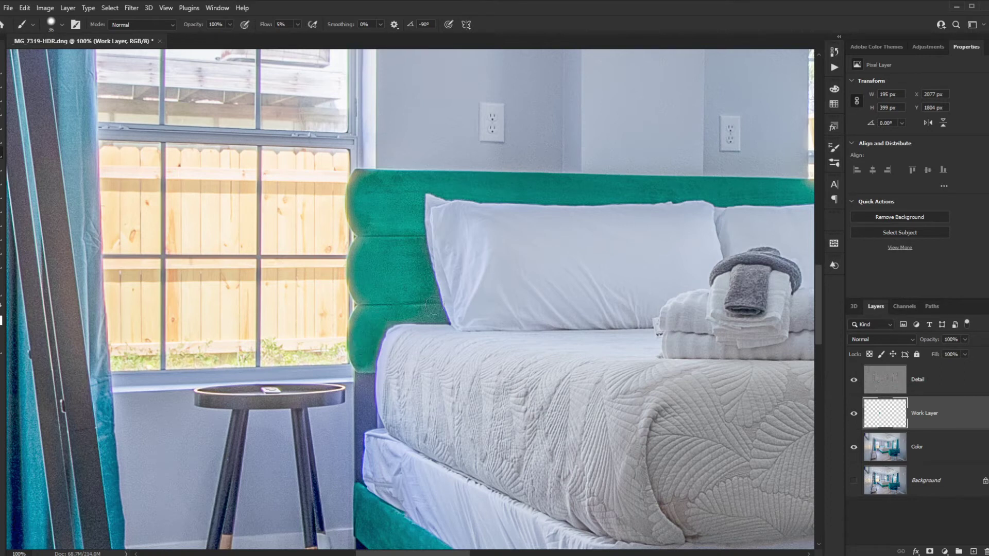
Resample the headboard green, paint its left edge with a 16 px brush, and undo the stray stroke over the bedspread.
{"action": "left_click", "coordinate": [369, 200], "text": "alt"}
{"action": "left_click", "coordinate": [411, 190], "text": "alt"}
{"action": "mouse_move", "coordinate": [370, 194]}
{"action": "left_mouse_down"}
{"action": "mouse_move", "coordinate": [349, 219]}
{"action": "mouse_move", "coordinate": [366, 236]}
{"action": "mouse_move", "coordinate": [349, 271]}
{"action": "mouse_move", "coordinate": [362, 307]}
{"action": "mouse_move", "coordinate": [350, 340]}
{"action": "mouse_move", "coordinate": [357, 365]}
{"action": "mouse_move", "coordinate": [372, 369]}
{"action": "mouse_move", "coordinate": [370, 354]}
{"action": "mouse_move", "coordinate": [332, 329]}
{"action": "mouse_move", "coordinate": [361, 359]}
{"action": "mouse_move", "coordinate": [408, 377]}
{"action": "mouse_move", "coordinate": [374, 365]}
{"action": "left_mouse_up"}
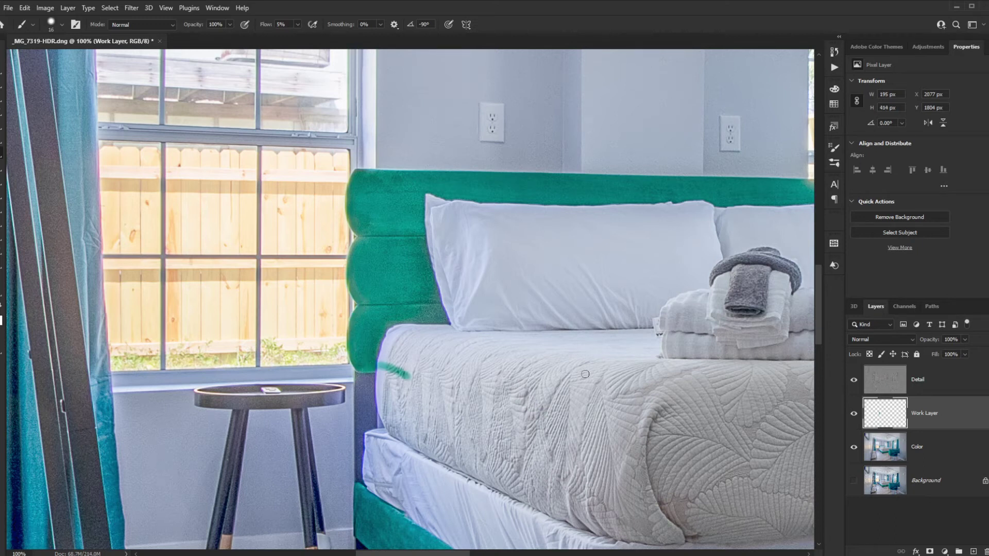
{"action": "key", "text": "ctrl+z"}
Sample the green beside the hazy headboard section under the right window, and set the brush to 20 px with 4% flow.
{"action": "left_click_drag", "start_coordinate": [650, 240], "coordinate": [151, 304]}
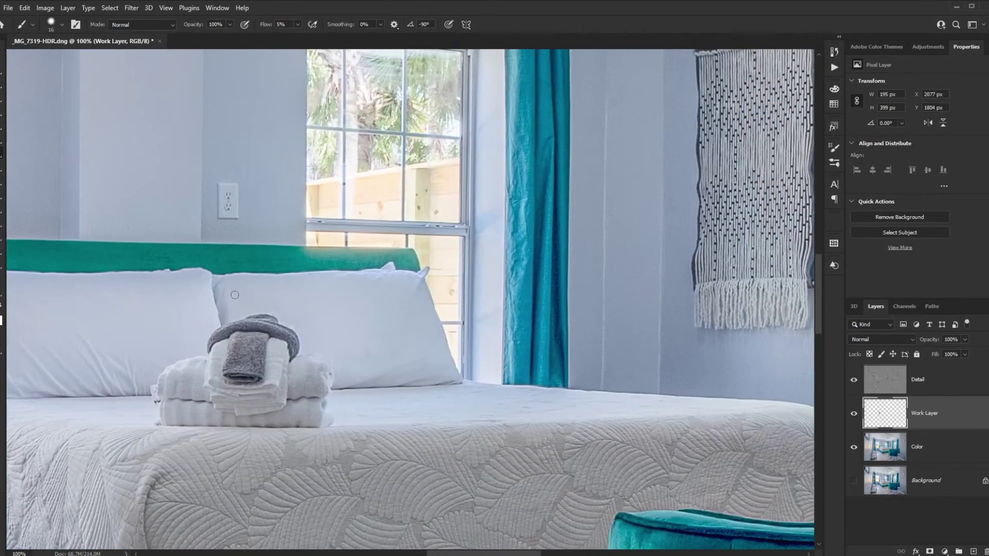
{"action": "key", "text": "ctrl+plus"}
{"action": "key", "text": "ctrl+plus"}
{"action": "left_click_drag", "start_coordinate": [178, 215], "coordinate": [407, 290]}
{"action": "scroll", "coordinate": [408, 291], "scroll_direction": "down", "scroll_amount": 1}
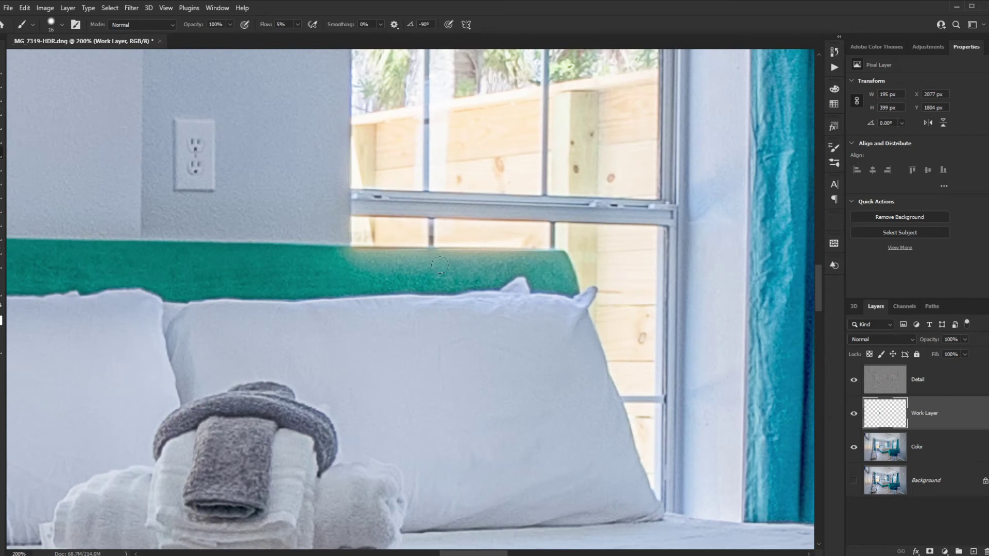
{"action": "left_click", "coordinate": [303, 282], "text": "alt"}
{"action": "right_click", "coordinate": [348, 279], "text": "alt"}
{"action": "left_click_drag", "start_coordinate": [348, 279], "coordinate": [354, 279]}
{"action": "left_click_drag", "start_coordinate": [267, 28], "coordinate": [266, 28]}
Try painting the sampled green over the hazy headboard section below the right window, and undo the painting.
{"action": "mouse_move", "coordinate": [361, 271]}
{"action": "left_mouse_down"}
{"action": "mouse_move", "coordinate": [550, 268]}
{"action": "mouse_move", "coordinate": [325, 259]}
{"action": "left_mouse_up"}
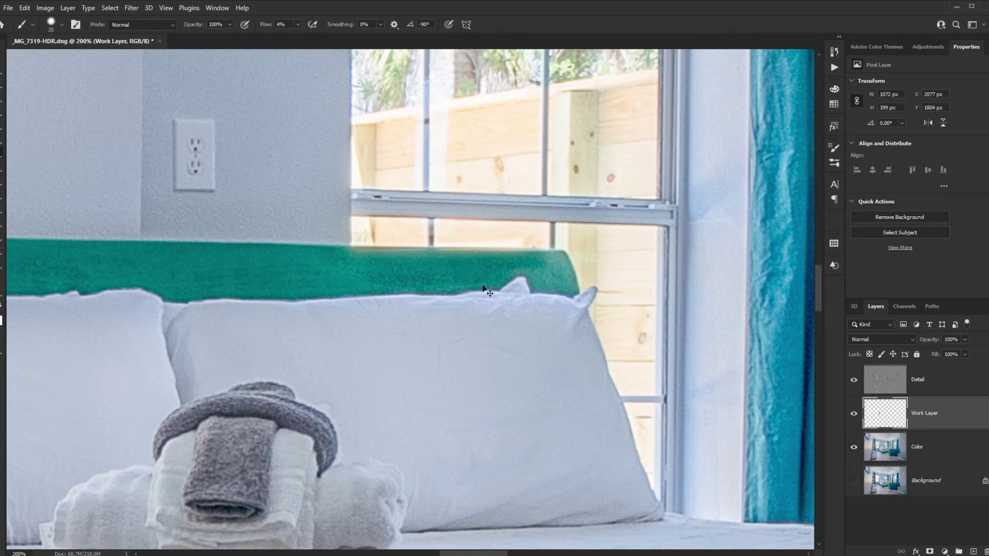
{"action": "key", "text": "ctrl+z"}
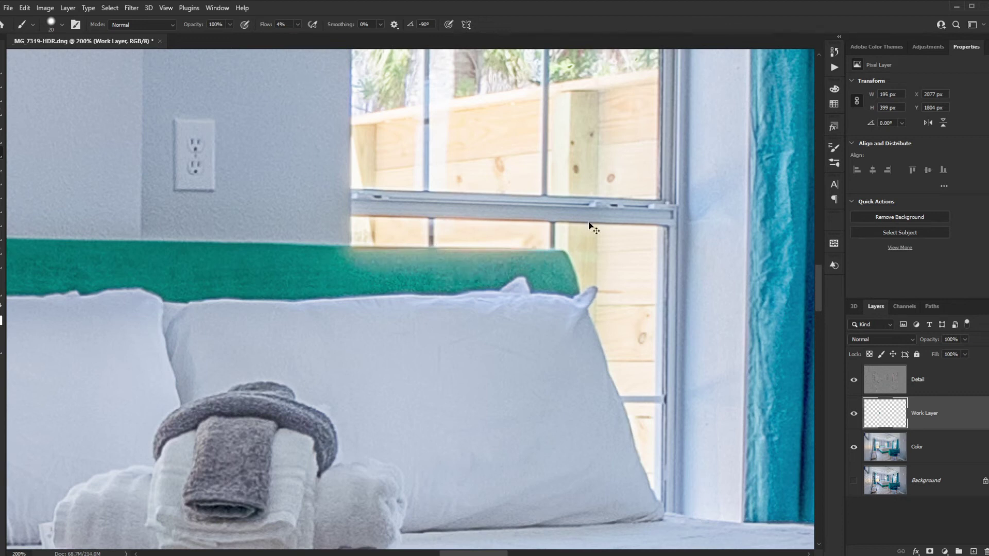
Set the brush to 1% flow and about 33 px, and paint green over the hazy headboard section below the right window.
{"action": "left_click_drag", "start_coordinate": [267, 26], "coordinate": [192, 39]}
{"action": "left_click_drag", "start_coordinate": [348, 284], "coordinate": [373, 274]}
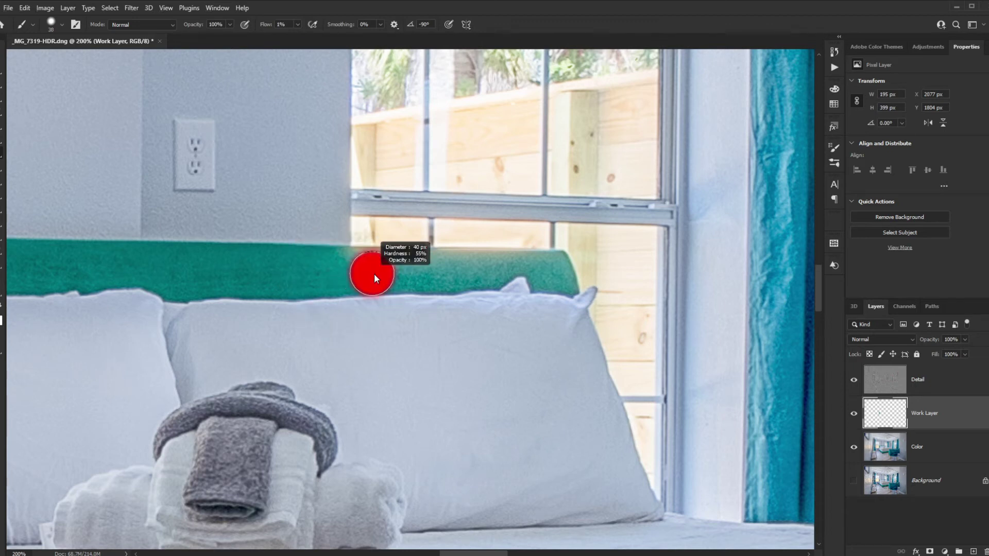
{"action": "left_click_drag", "start_coordinate": [368, 240], "coordinate": [369, 217]}
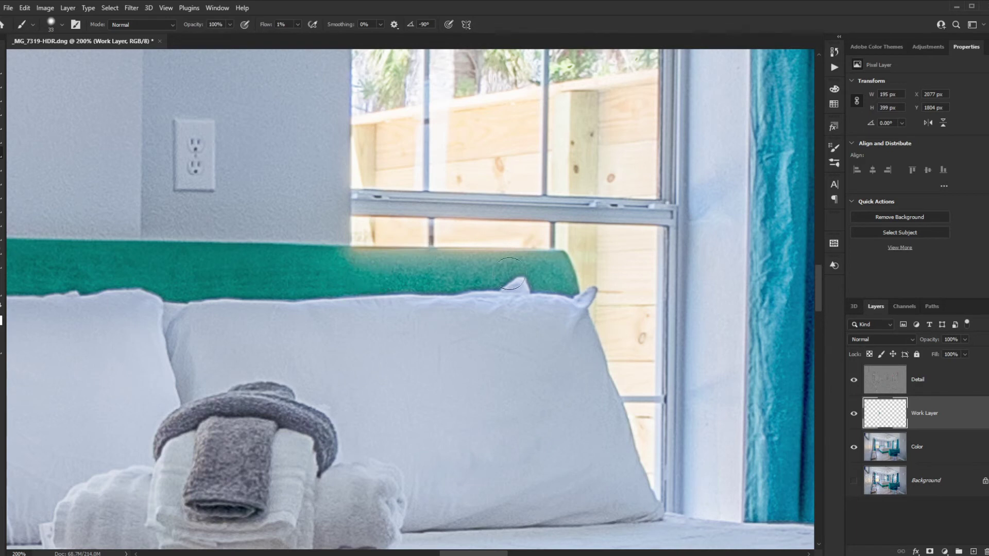
{"action": "left_click_drag", "start_coordinate": [490, 269], "coordinate": [348, 267]}
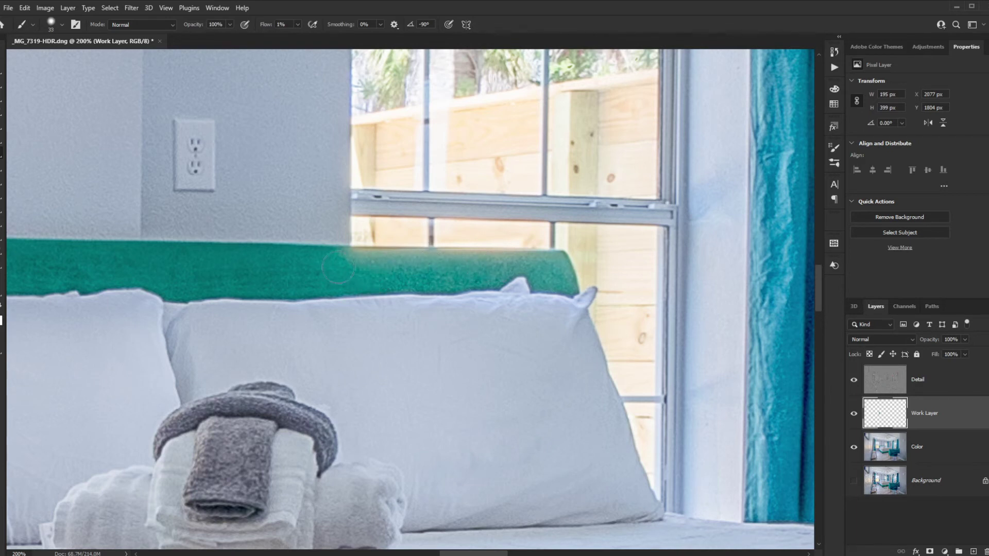
{"action": "mouse_move", "coordinate": [488, 271]}
{"action": "left_mouse_down"}
{"action": "mouse_move", "coordinate": [553, 264]}
{"action": "mouse_move", "coordinate": [389, 256]}
{"action": "left_mouse_up"}
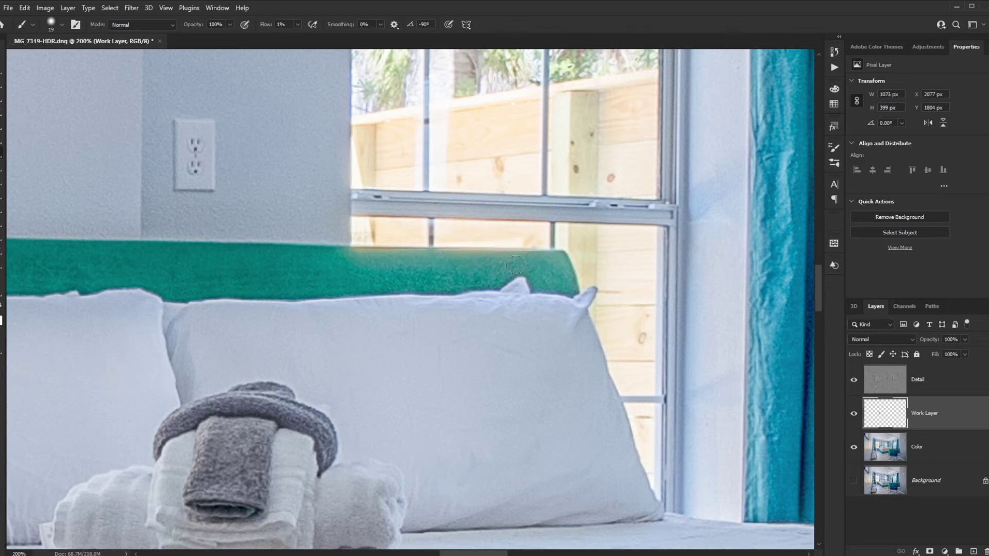
Blend the headboard's hazy right end with smaller strokes, then resample the adjacent green and paint across it with a 43 px brush.
{"action": "left_click_drag", "start_coordinate": [549, 260], "coordinate": [542, 259]}
{"action": "left_click_drag", "start_coordinate": [390, 267], "coordinate": [313, 278]}
{"action": "mouse_move", "coordinate": [445, 283]}
{"action": "left_mouse_down"}
{"action": "mouse_move", "coordinate": [531, 261]}
{"action": "mouse_move", "coordinate": [513, 271]}
{"action": "mouse_move", "coordinate": [548, 271]}
{"action": "left_mouse_up"}
{"action": "right_click", "coordinate": [327, 274]}
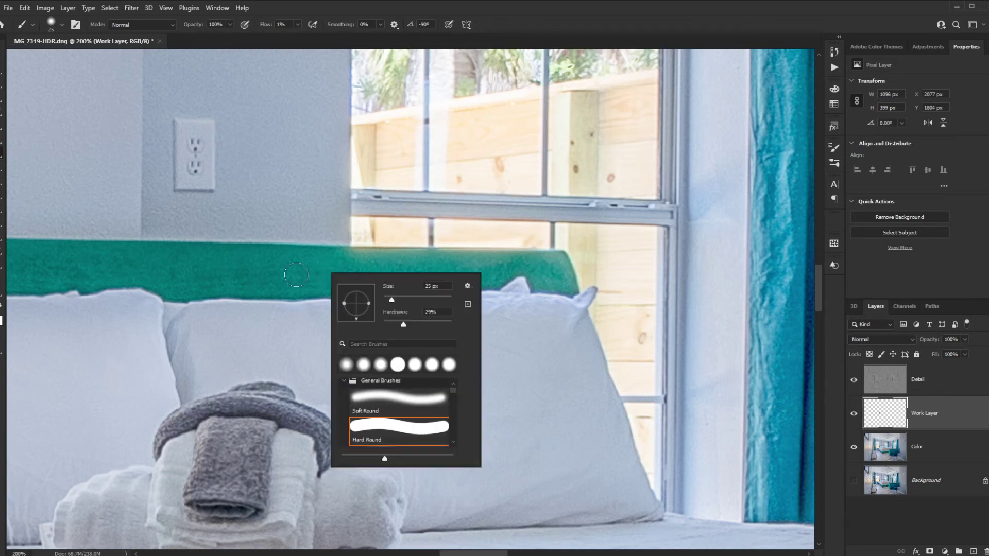
{"action": "left_click", "coordinate": [312, 279]}
{"action": "left_click", "coordinate": [316, 283], "text": "alt"}
{"action": "mouse_move", "coordinate": [317, 283]}
{"action": "left_mouse_down"}
{"action": "mouse_move", "coordinate": [411, 272]}
{"action": "mouse_move", "coordinate": [294, 271]}
{"action": "mouse_move", "coordinate": [478, 274]}
{"action": "left_mouse_up"}
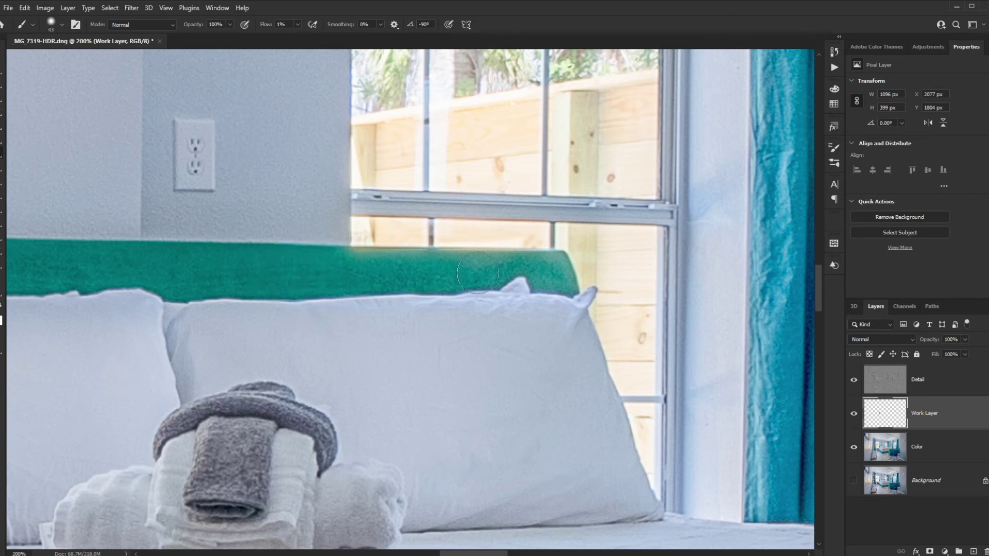
Compare the whole photo with and without the Work Layer corrections.
{"action": "key", "text": "ctrl+0"}
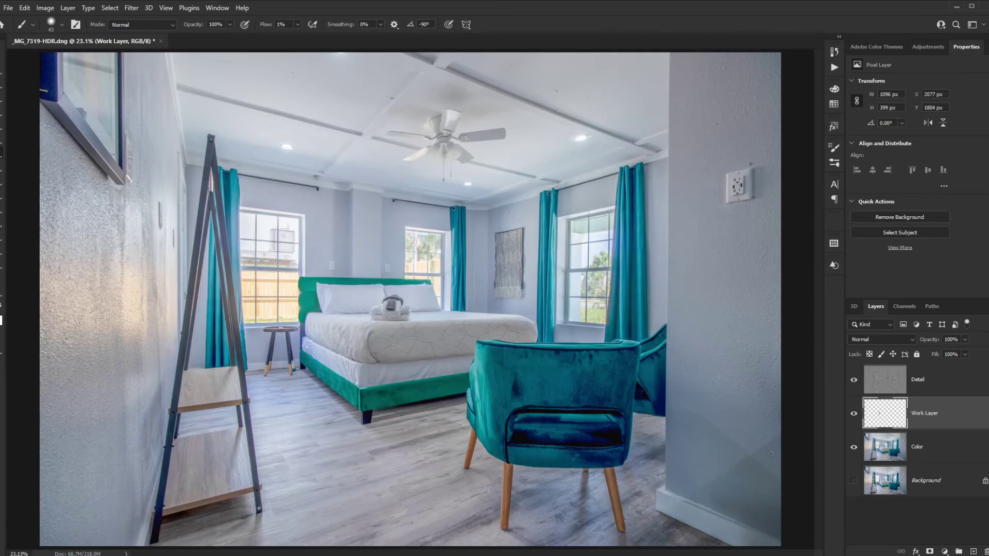
{"action": "left_click", "coordinate": [854, 413]}
{"action": "left_click", "coordinate": [854, 414]}
{"action": "left_click", "coordinate": [854, 414]}
{"action": "left_click", "coordinate": [854, 414]}
{"action": "left_click", "coordinate": [854, 414]}
{"action": "left_click", "coordinate": [855, 414]}
{"action": "left_click", "coordinate": [855, 414]}
{"action": "left_click", "coordinate": [855, 415]}
{"action": "left_click", "coordinate": [855, 414]}
Paint green over the dark blotches on the bed frame's front rail near the corner leg, using a 49 px brush.
{"action": "key", "text": "ctrl+plus"}
{"action": "key", "text": "ctrl+plus"}
{"action": "key", "text": "ctrl+plus"}
{"action": "key", "text": "ctrl+plus"}
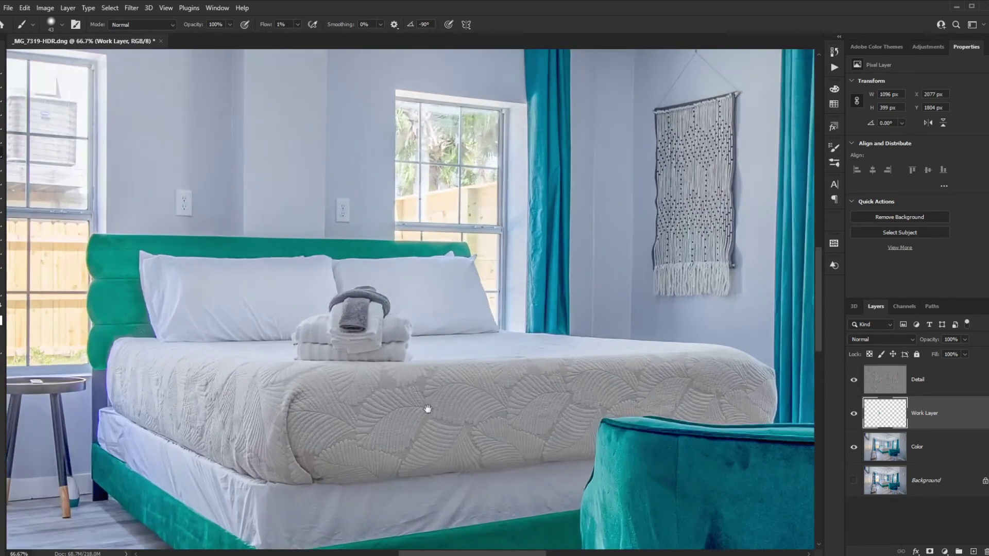
{"action": "left_click_drag", "start_coordinate": [428, 409], "coordinate": [513, 124]}
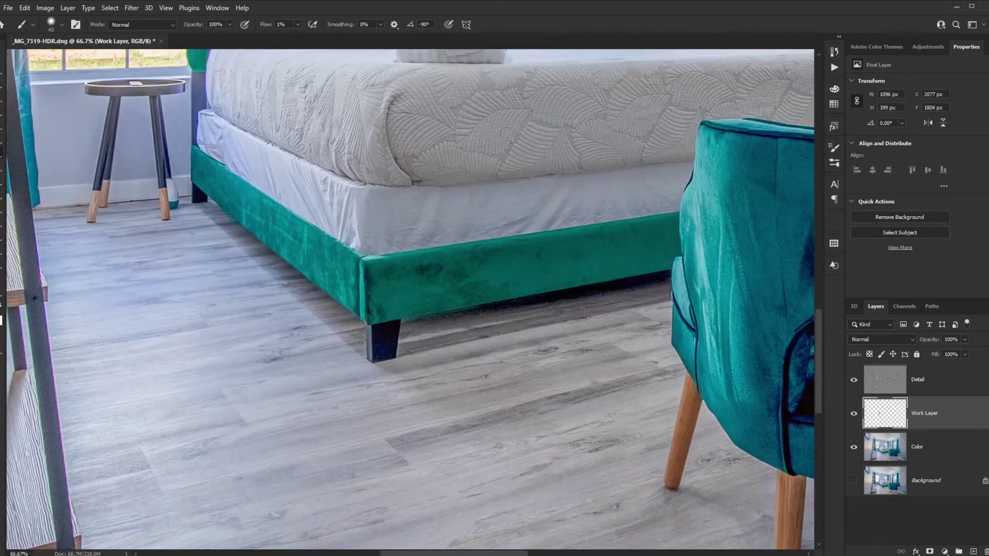
{"action": "key", "text": "ctrl+plus"}
{"action": "left_click_drag", "start_coordinate": [430, 291], "coordinate": [437, 270]}
{"action": "left_click_drag", "start_coordinate": [526, 247], "coordinate": [537, 242]}
{"action": "mouse_move", "coordinate": [474, 236]}
{"action": "left_mouse_down"}
{"action": "mouse_move", "coordinate": [414, 244]}
{"action": "mouse_move", "coordinate": [501, 236]}
{"action": "mouse_move", "coordinate": [434, 238]}
{"action": "mouse_move", "coordinate": [424, 244]}
{"action": "mouse_move", "coordinate": [467, 238]}
{"action": "mouse_move", "coordinate": [415, 251]}
{"action": "mouse_move", "coordinate": [427, 241]}
{"action": "mouse_move", "coordinate": [378, 288]}
{"action": "left_mouse_up"}
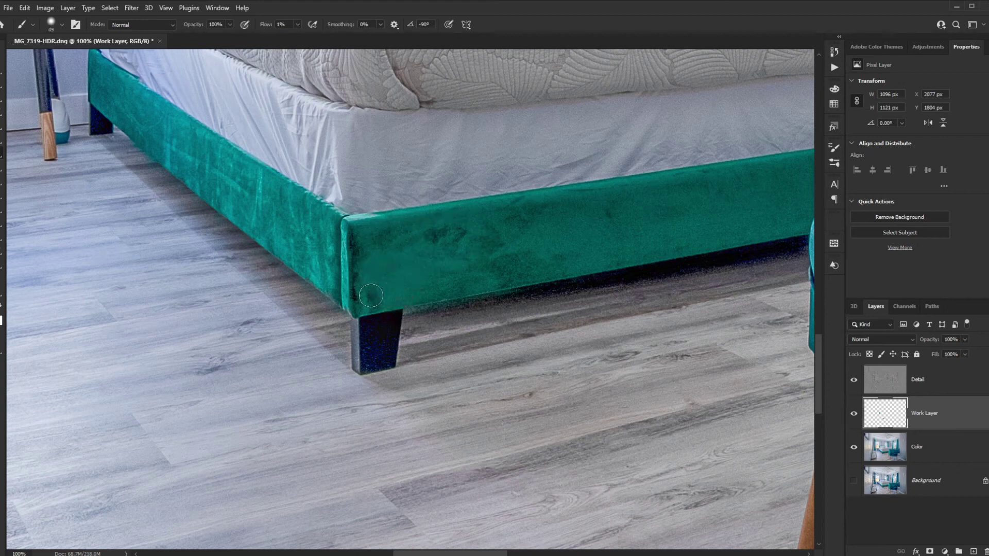
{"action": "mouse_move", "coordinate": [511, 274]}
{"action": "left_mouse_down"}
{"action": "mouse_move", "coordinate": [457, 256]}
{"action": "mouse_move", "coordinate": [521, 216]}
{"action": "mouse_move", "coordinate": [486, 249]}
{"action": "mouse_move", "coordinate": [499, 272]}
{"action": "mouse_move", "coordinate": [537, 261]}
{"action": "left_mouse_up"}
{"action": "left_click_drag", "start_coordinate": [610, 239], "coordinate": [621, 238]}
Raise the flow to 5%, resample the green, and even out the front and side bed rails with a 91 px brush.
{"action": "left_click_drag", "start_coordinate": [263, 26], "coordinate": [266, 27]}
{"action": "left_click", "coordinate": [562, 238], "text": "alt"}
{"action": "mouse_move", "coordinate": [546, 255]}
{"action": "left_mouse_down"}
{"action": "mouse_move", "coordinate": [450, 273]}
{"action": "mouse_move", "coordinate": [419, 242]}
{"action": "mouse_move", "coordinate": [440, 234]}
{"action": "left_mouse_up"}
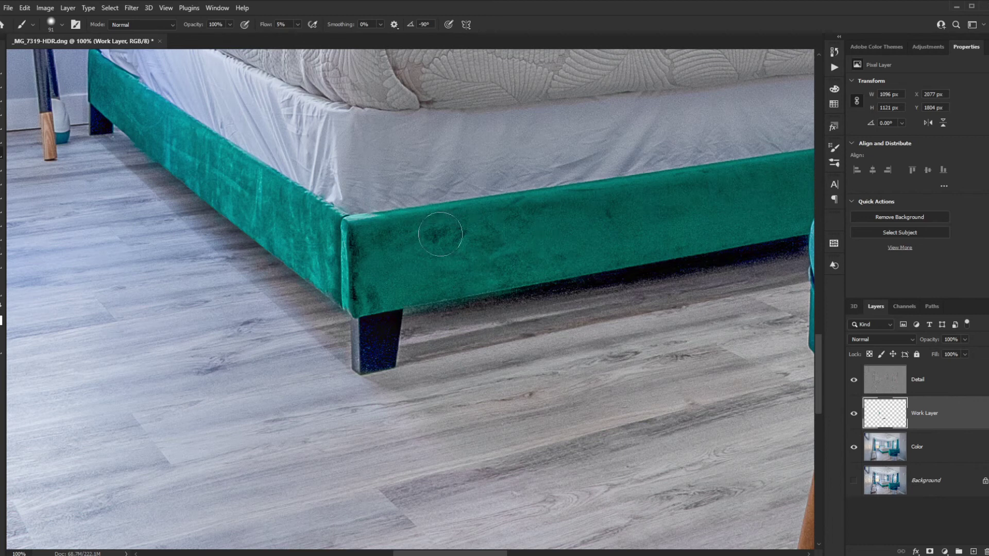
{"action": "left_click", "coordinate": [240, 193], "text": "alt"}
{"action": "left_click_drag", "start_coordinate": [241, 181], "coordinate": [260, 201]}
On the Detail layer, sample clean texture with the Healing Brush and heal the dark marks on the front bed rail.
{"action": "left_click", "coordinate": [892, 386]}
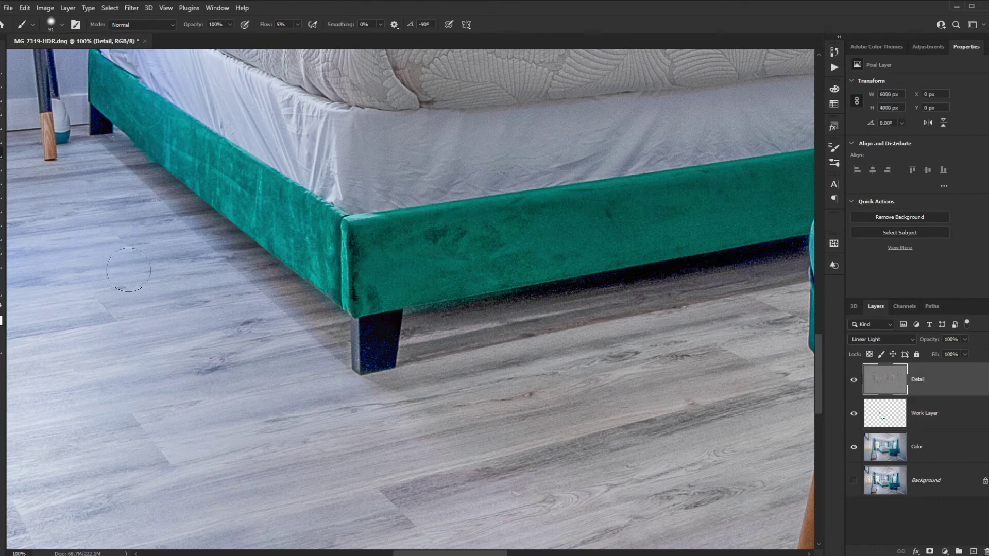
{"action": "right_click", "coordinate": [2, 114]}
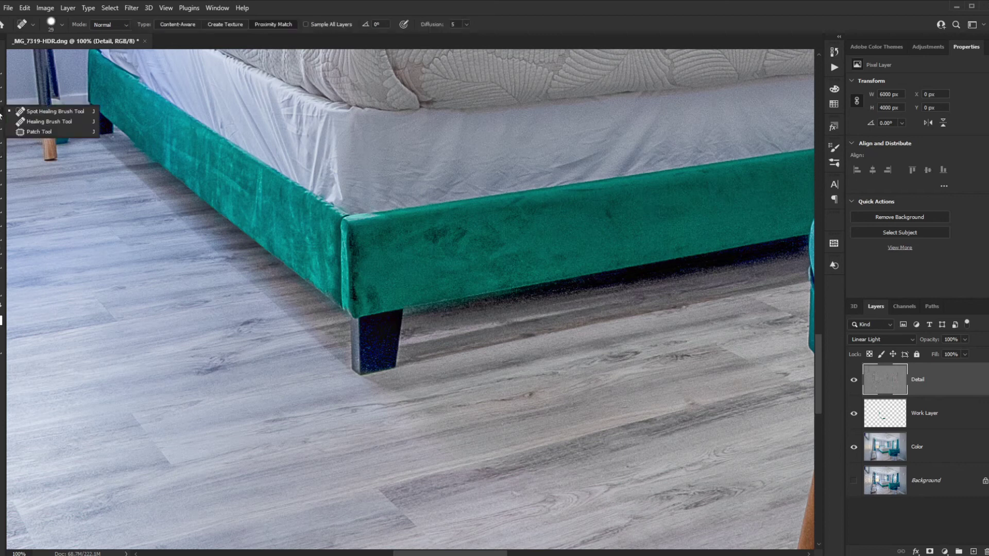
{"action": "left_click", "coordinate": [39, 112]}
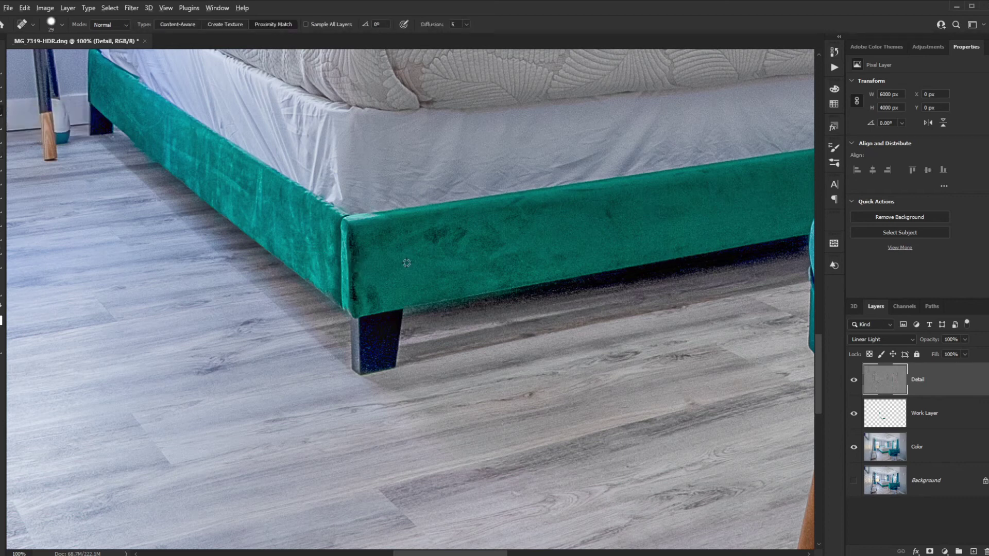
{"action": "right_click", "coordinate": [2, 113]}
{"action": "left_click", "coordinate": [39, 122]}
{"action": "mouse_move", "coordinate": [434, 280]}
{"action": "left_mouse_down"}
{"action": "mouse_move", "coordinate": [299, 276]}
{"action": "mouse_move", "coordinate": [243, 42]}
{"action": "mouse_move", "coordinate": [445, 275]}
{"action": "left_mouse_up"}
{"action": "left_click", "coordinate": [426, 271], "text": "alt"}
{"action": "mouse_move", "coordinate": [428, 239]}
{"action": "left_mouse_down"}
{"action": "mouse_move", "coordinate": [472, 231]}
{"action": "mouse_move", "coordinate": [412, 254]}
{"action": "mouse_move", "coordinate": [537, 250]}
{"action": "left_mouse_up"}
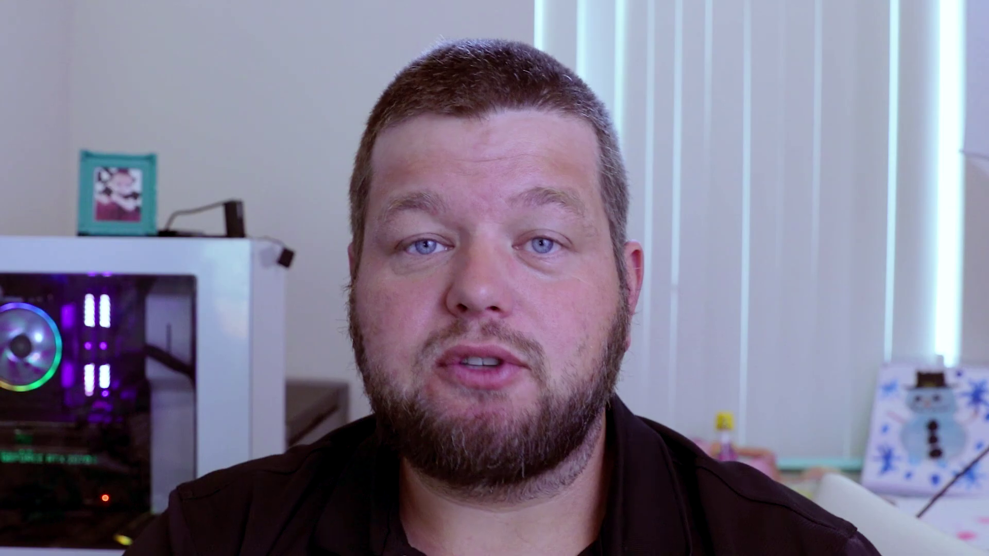